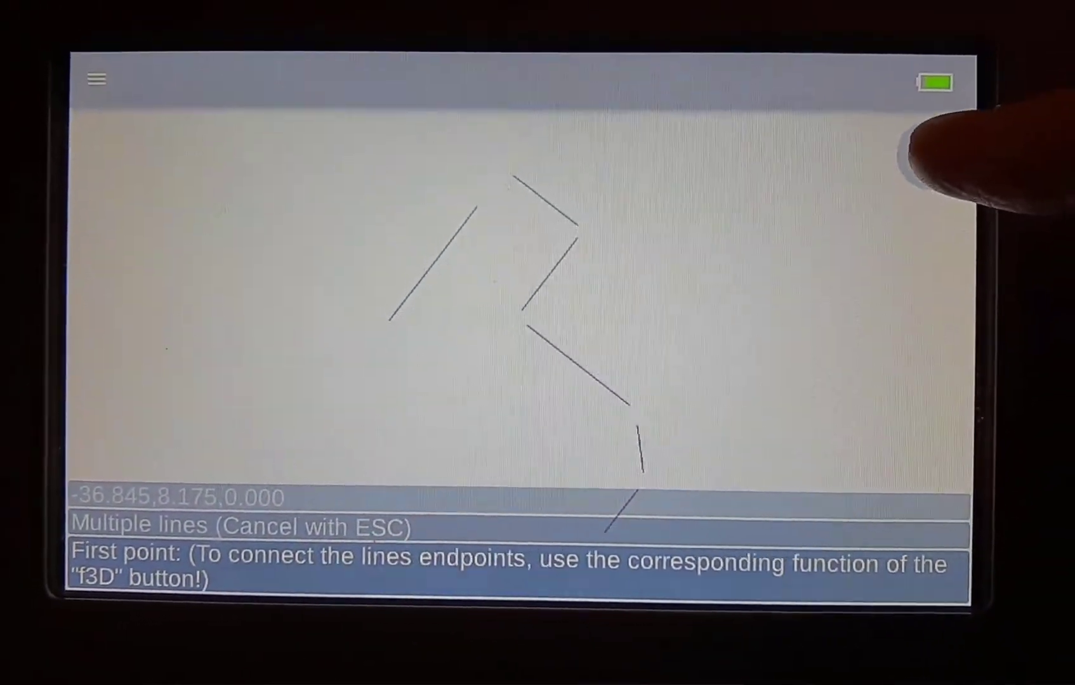
- Start the f3D connect-endpoints function to close the gaps between the measured lines
click(930, 152)
click(843, 128)
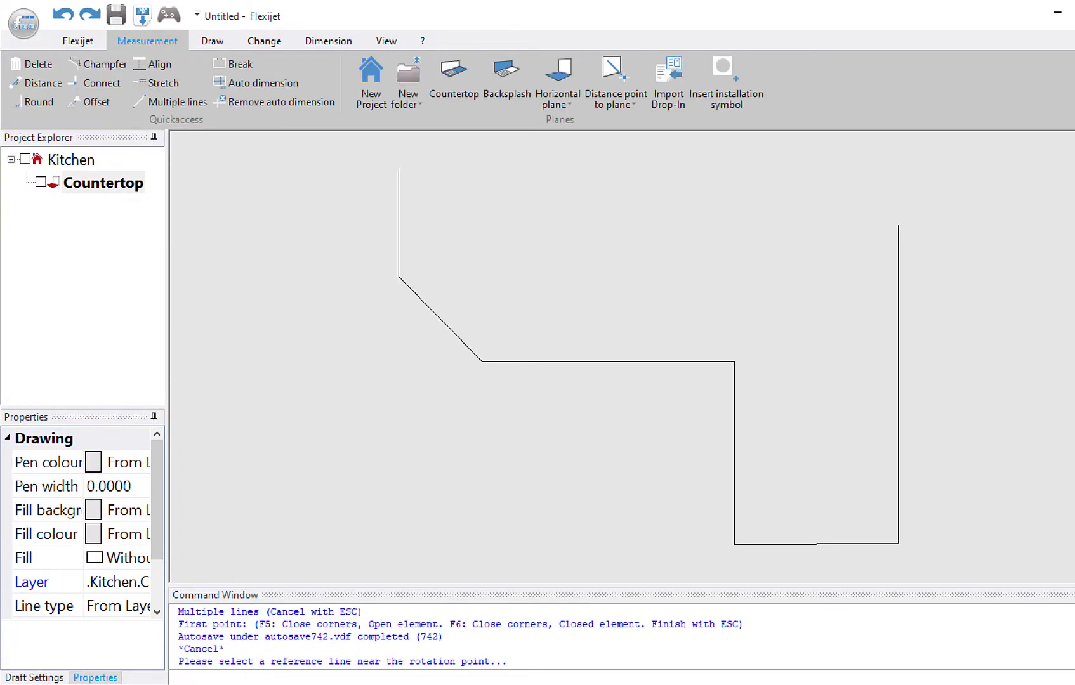
- Convert the lines into one polyline from the picked contour start, accepting the search tolerance
click(730, 80)
click(736, 504)
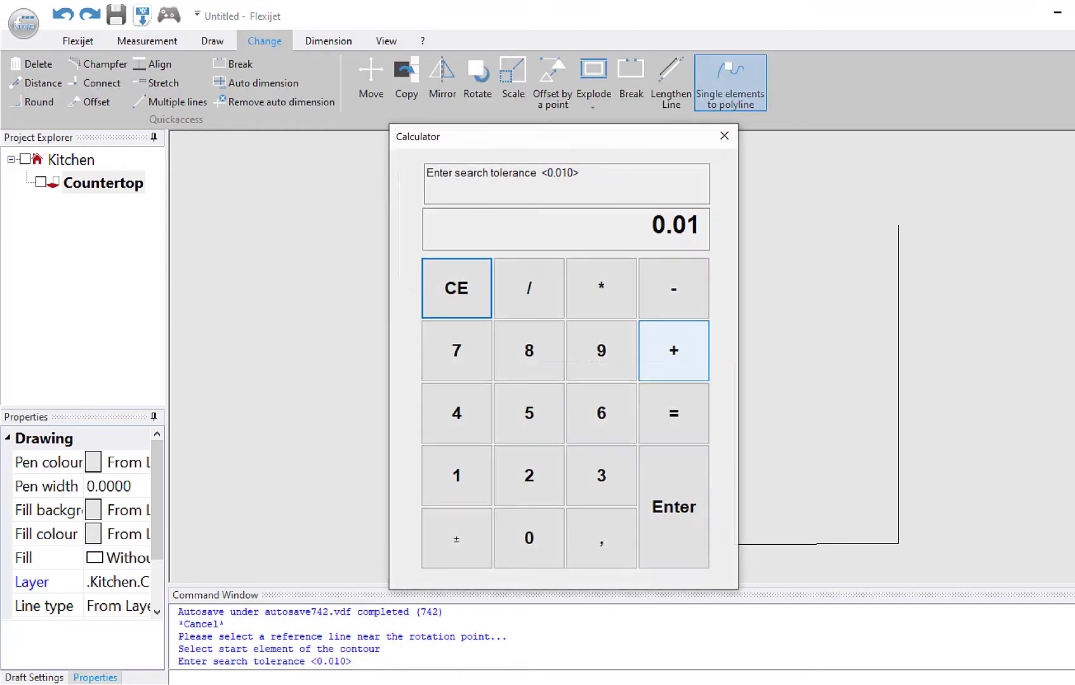
click(674, 509)
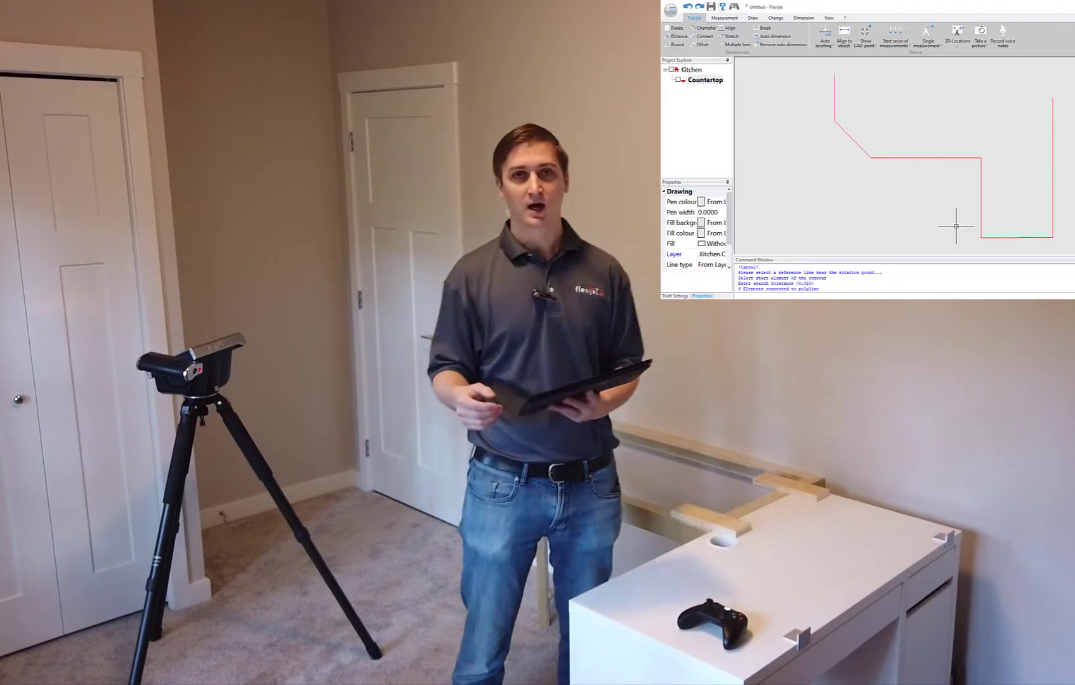
- Check a measured point's distance against the outline with Show CAD-point
click(865, 35)
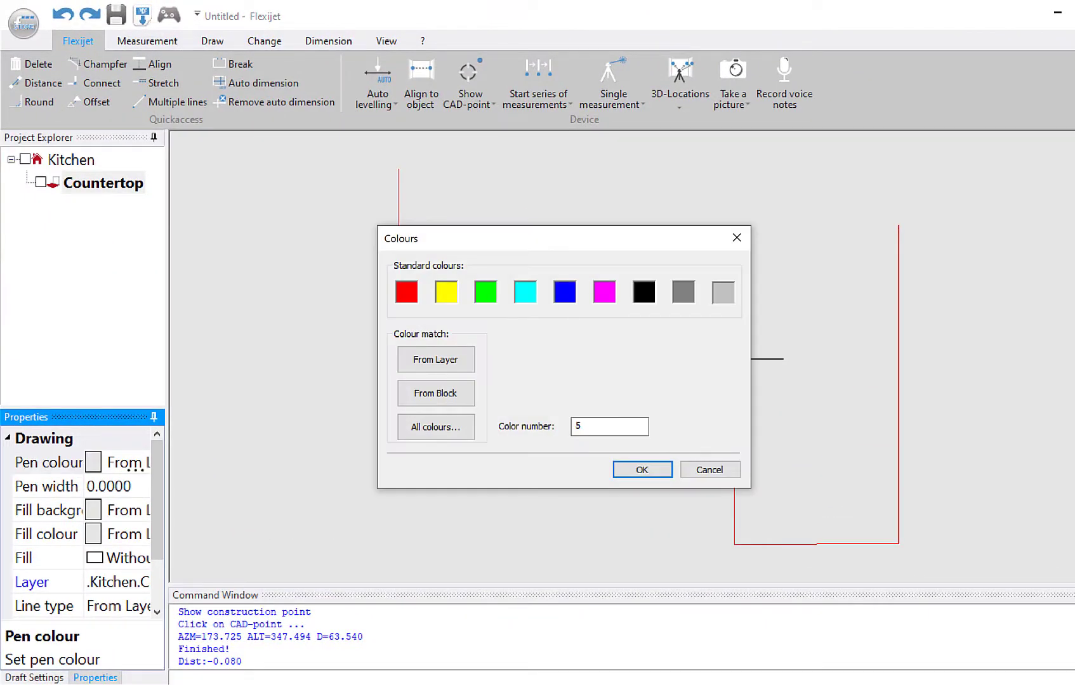
- Offset the red outline by 1 to the outer side in blue, pen colour 5
click(641, 468)
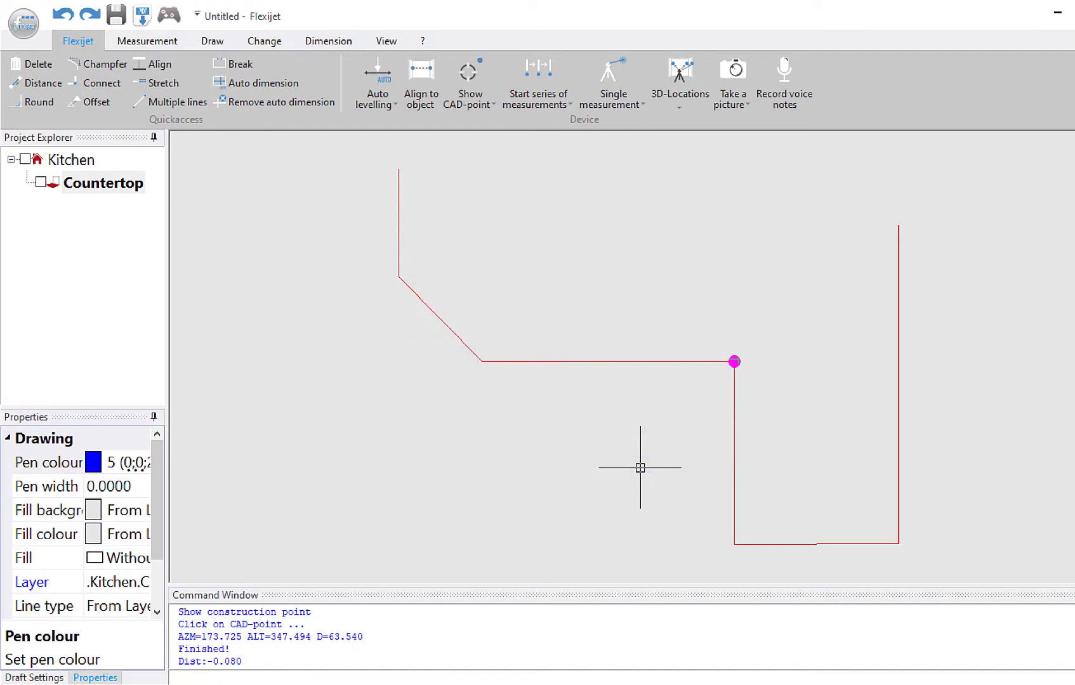
click(90, 103)
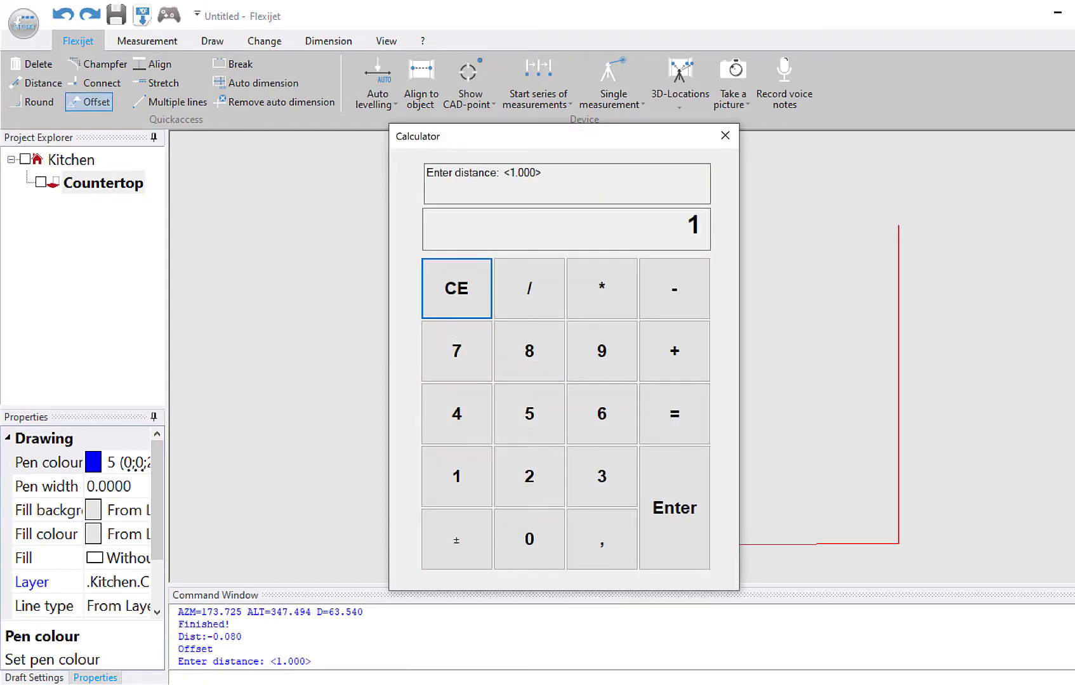
click(678, 514)
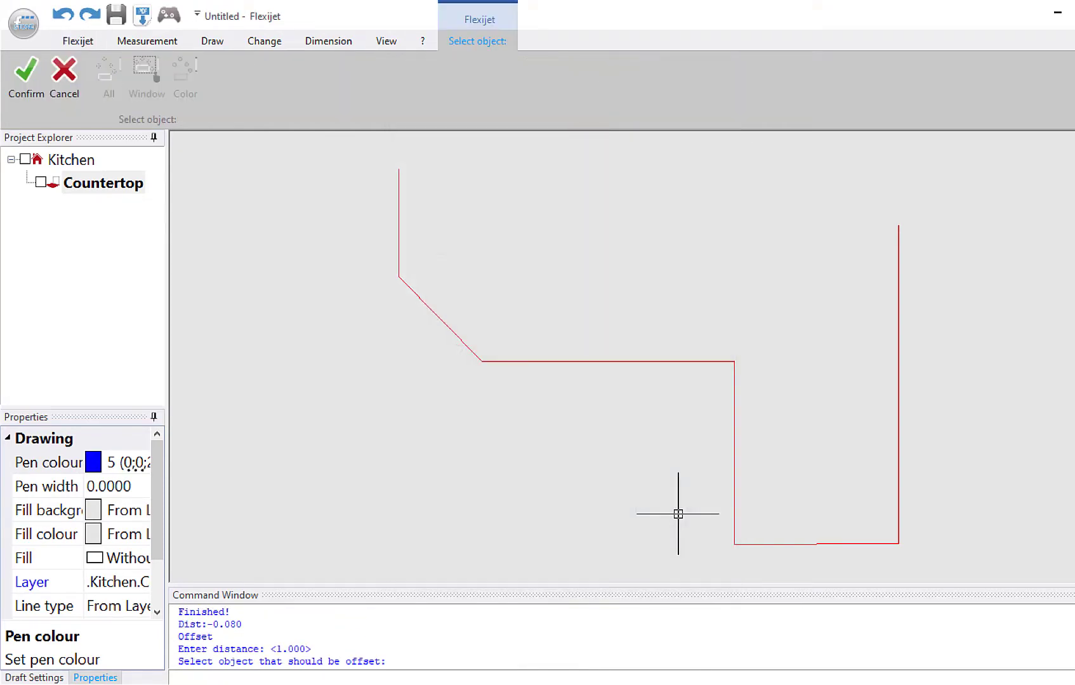
click(552, 362)
click(537, 466)
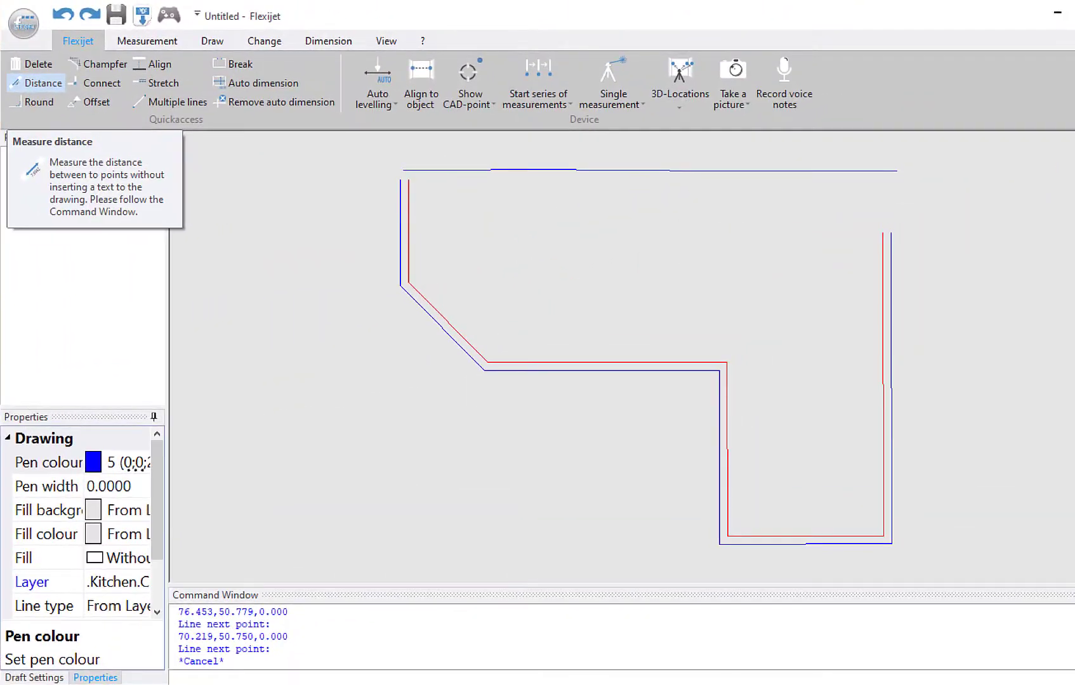
- Begin connecting line ends by picking the blue outline, then cancel the selection
click(102, 82)
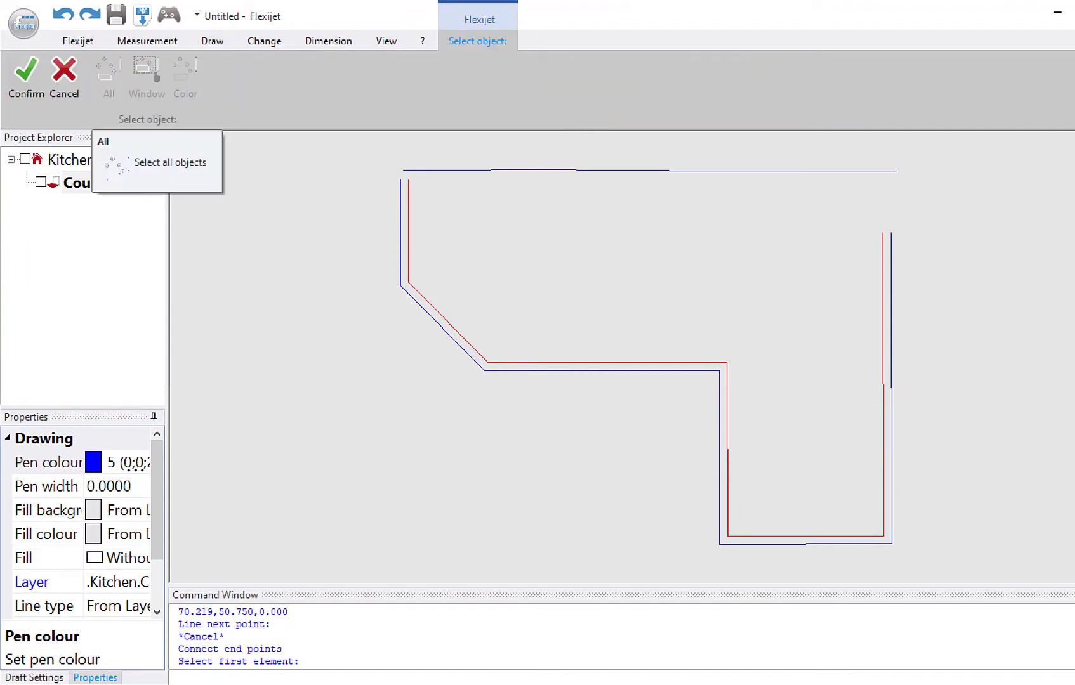
click(401, 236)
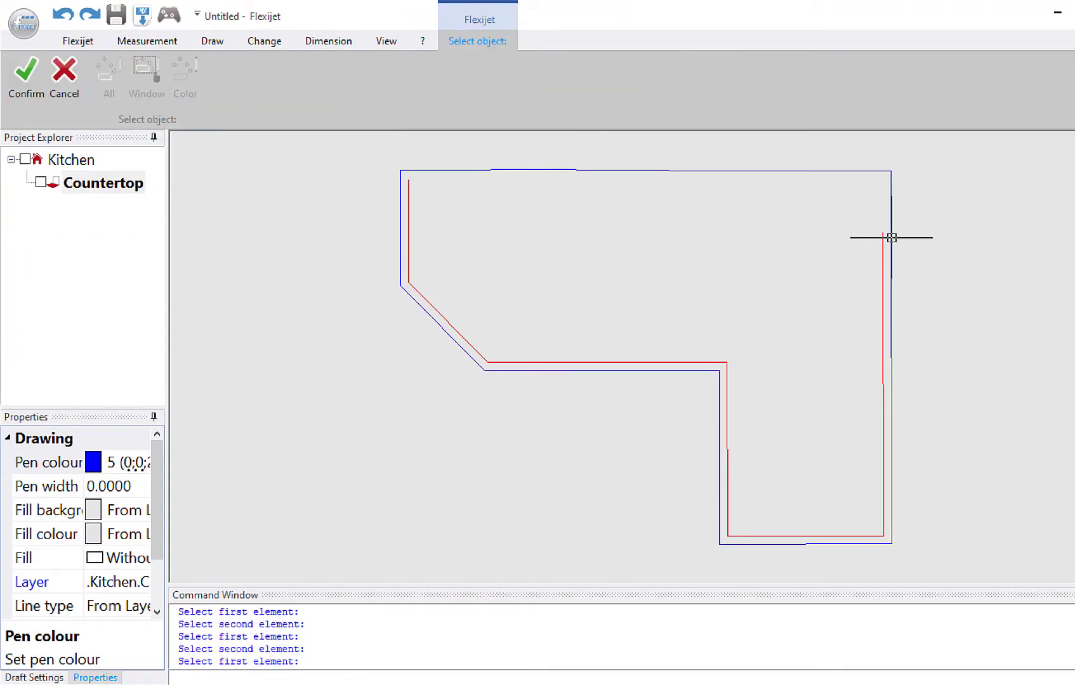
key(Escape)
key(Escape)
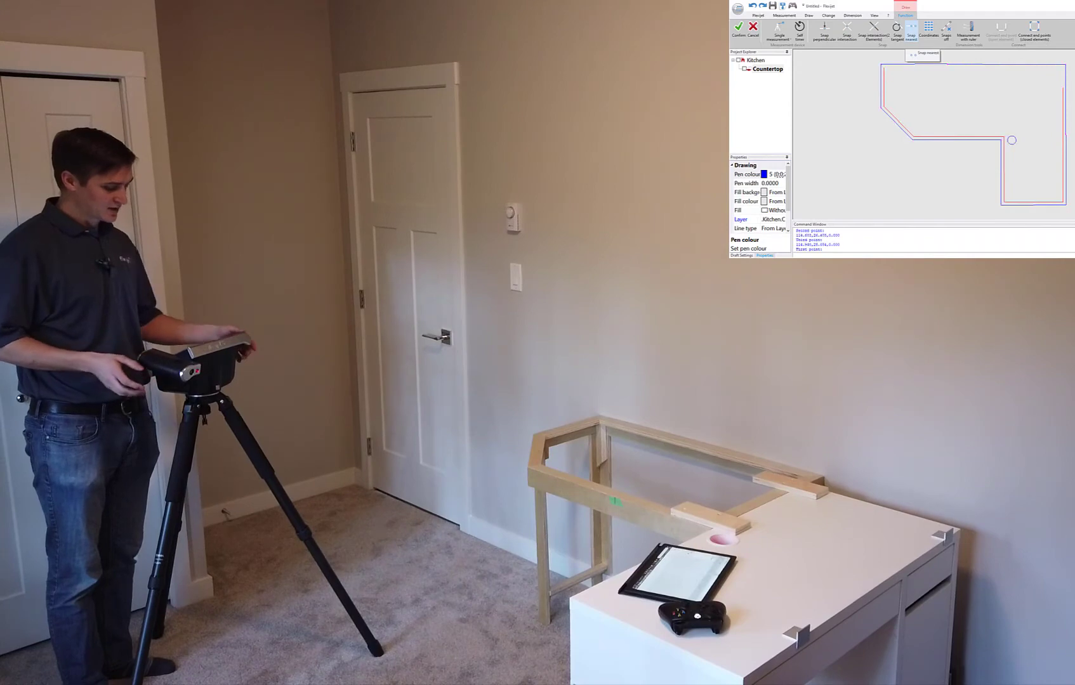
- Exit the three-point circle command, keeping the measured hole circle inside the outline
key(Escape)
key(Escape)
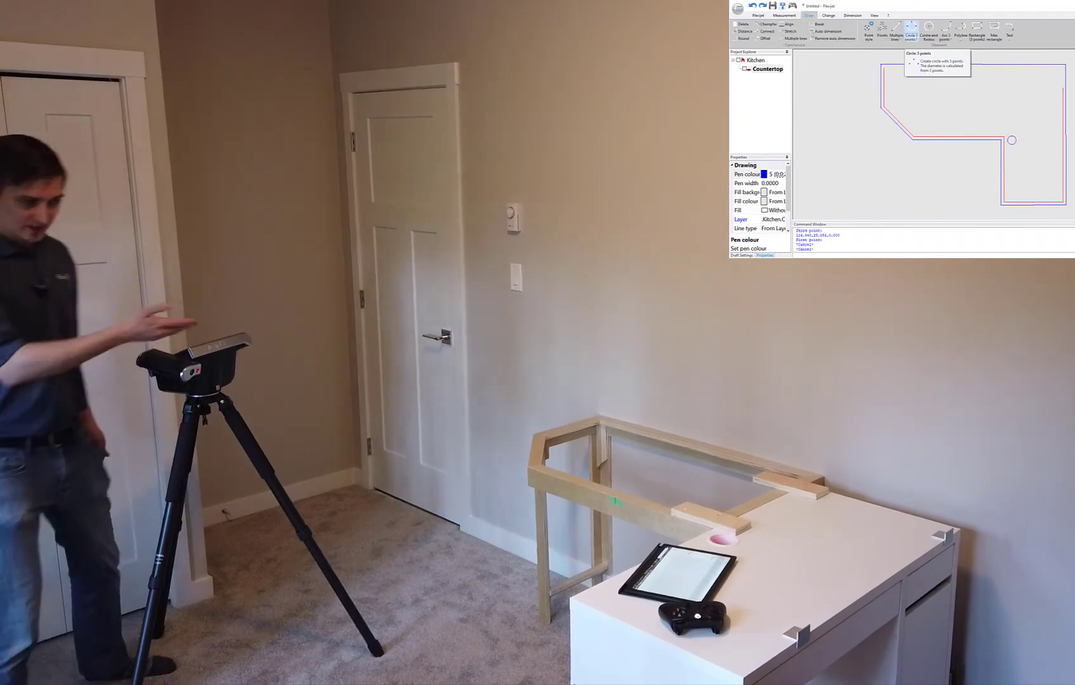